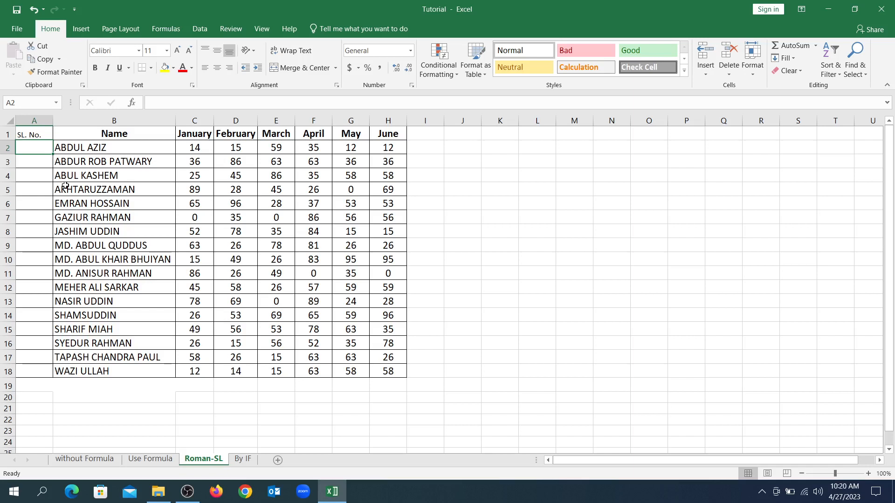
Enter the formula =ROMAN(ROW()-ROW($A$1)) in cell A2 to generate the first Roman serial number.
text(=)
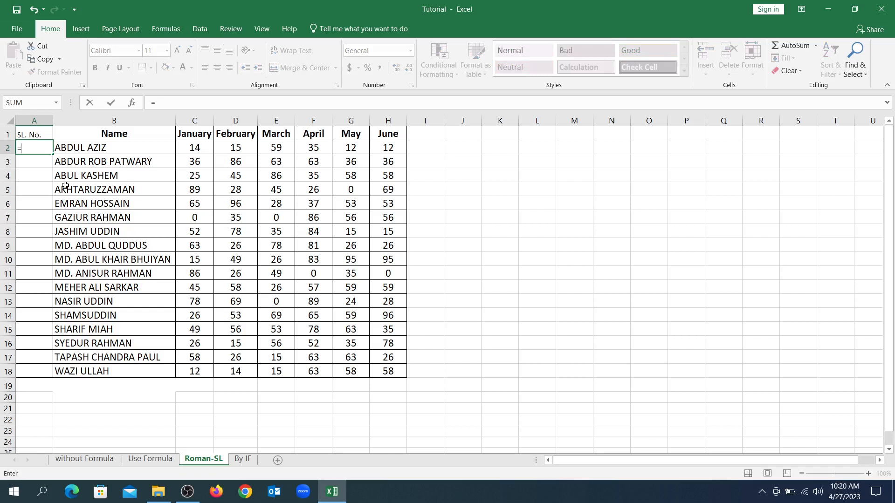
text(R)
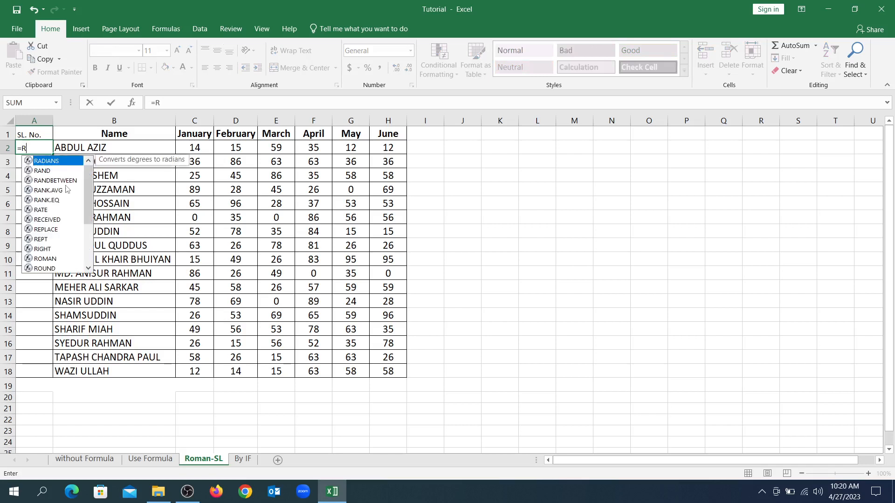
text(OMAN)
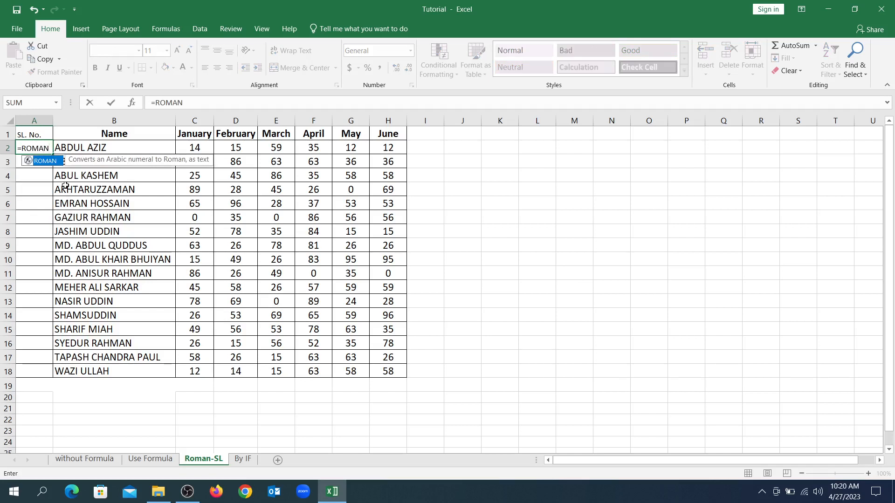
text(()
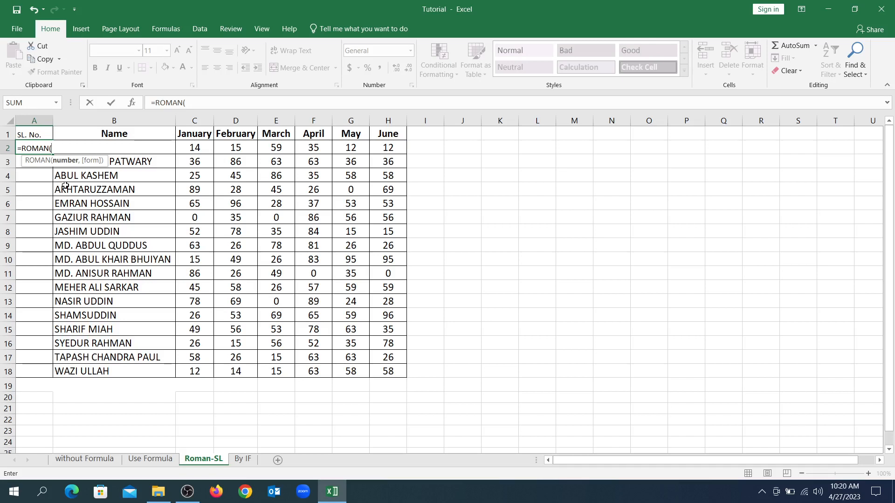
text(ROW)
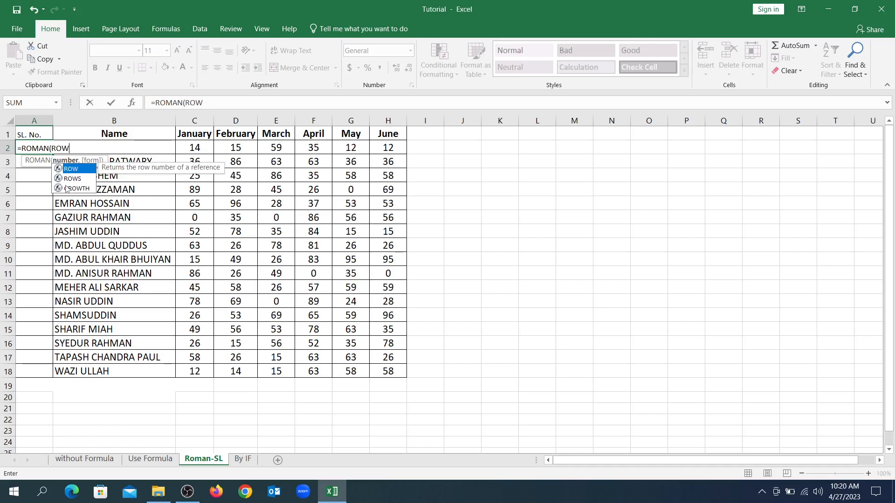
text(()
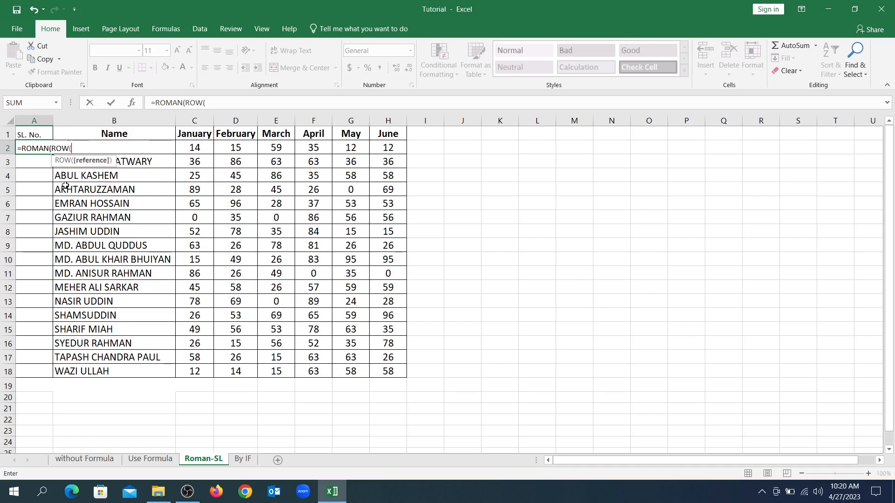
text())
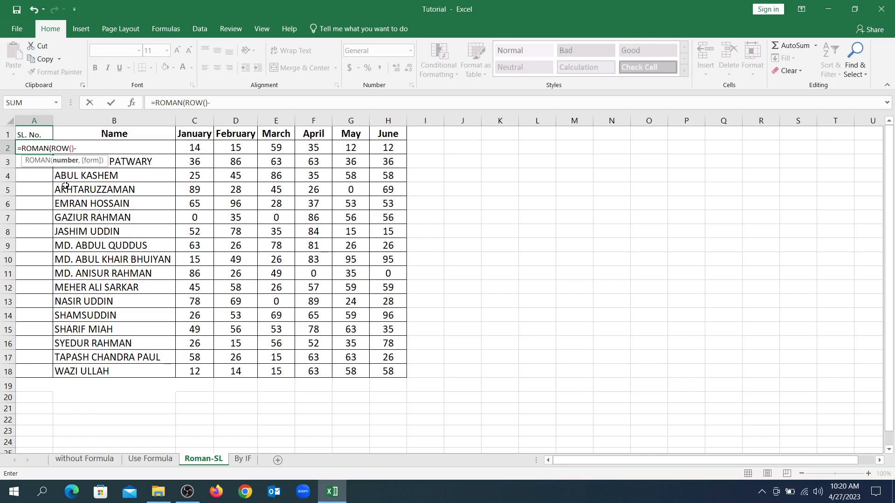
text(-ROW)
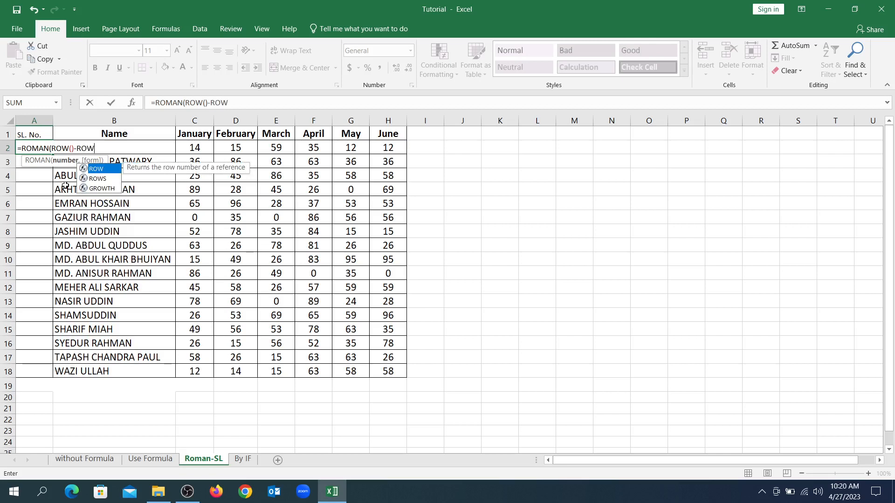
text(()
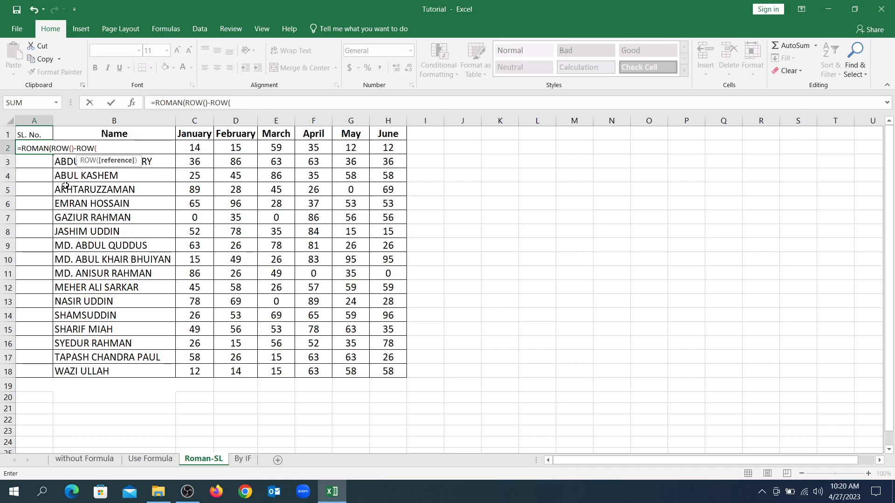
key(Up)
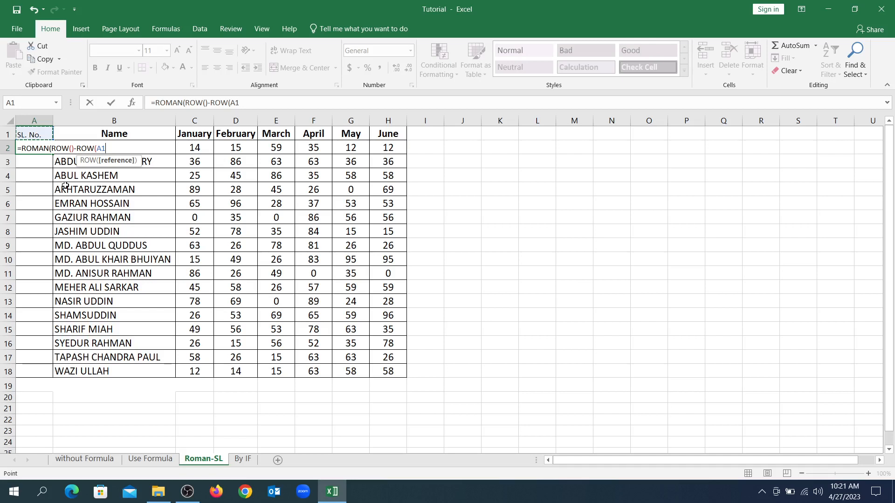
key(F4)
key(F2)
text(:)
text())
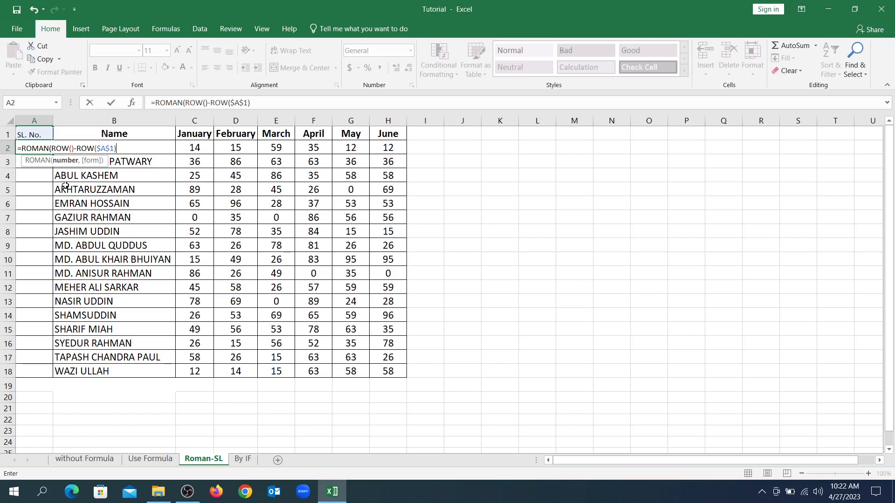
text())
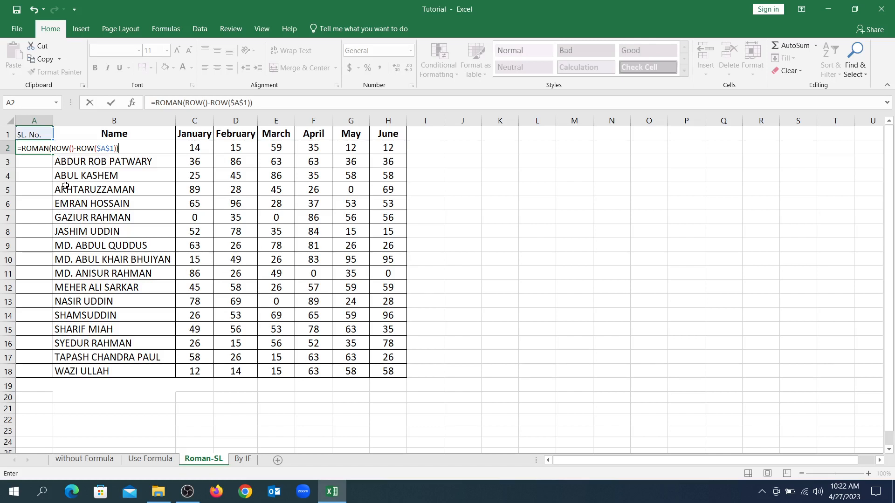
key(Return)
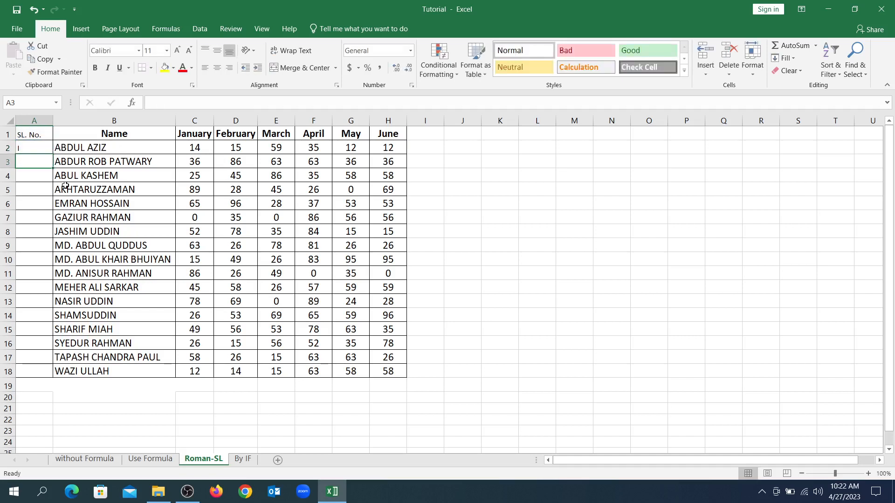
Fill the A2 formula down through A18, and insert an empty column before the Name column.
click(45, 147)
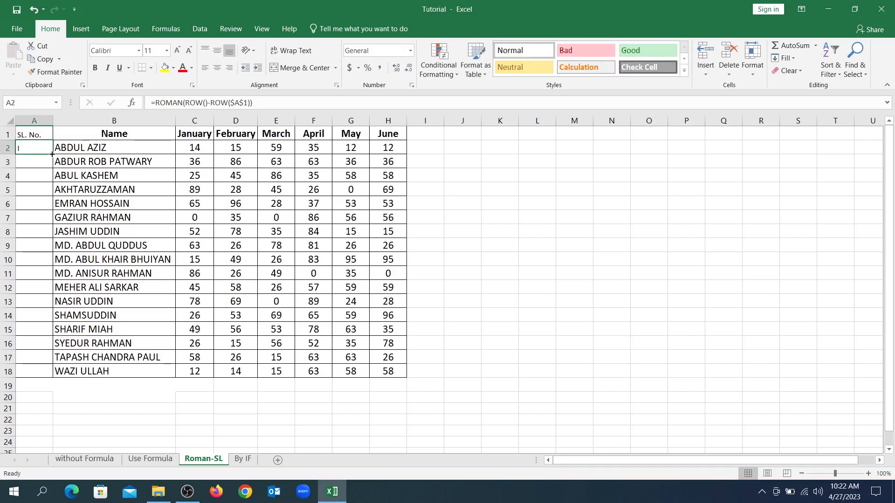
drag(52, 154, 49, 378)
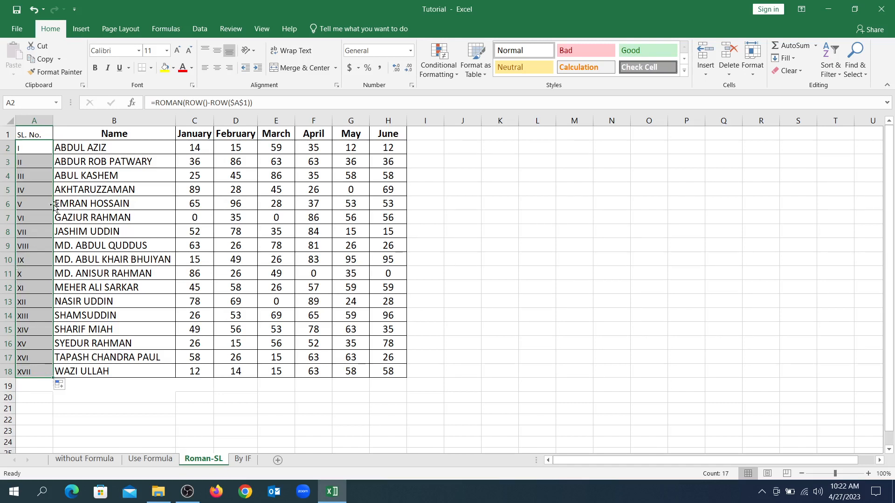
click(90, 118)
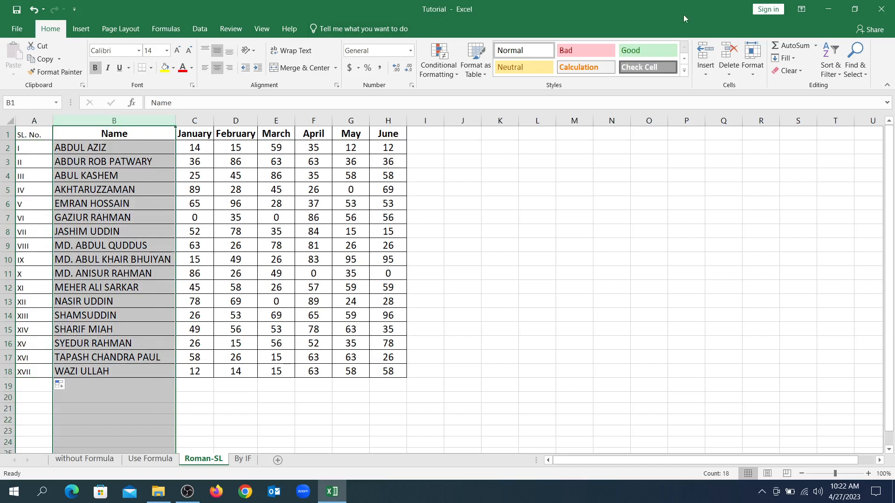
click(713, 47)
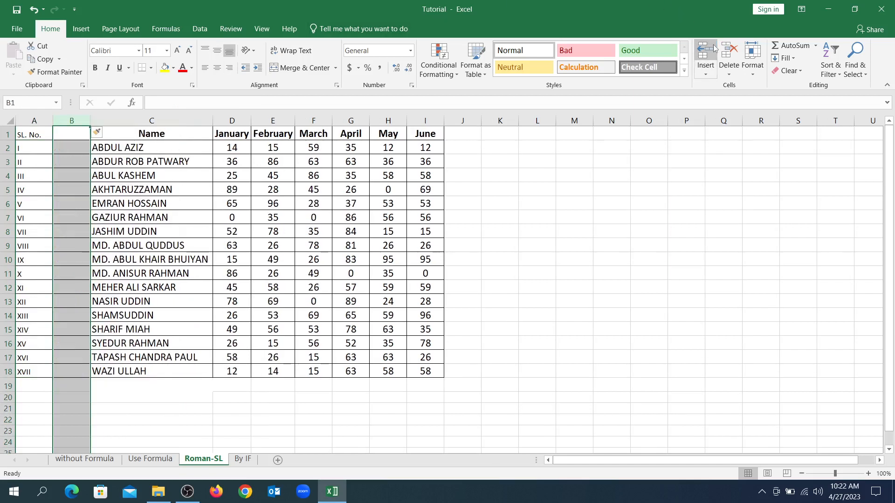
Enter the formula =ROMAN(SUBTOTAL(3,$C$2:C2)) in cell B2, using the COUNTA function number for the subtotal.
click(70, 147)
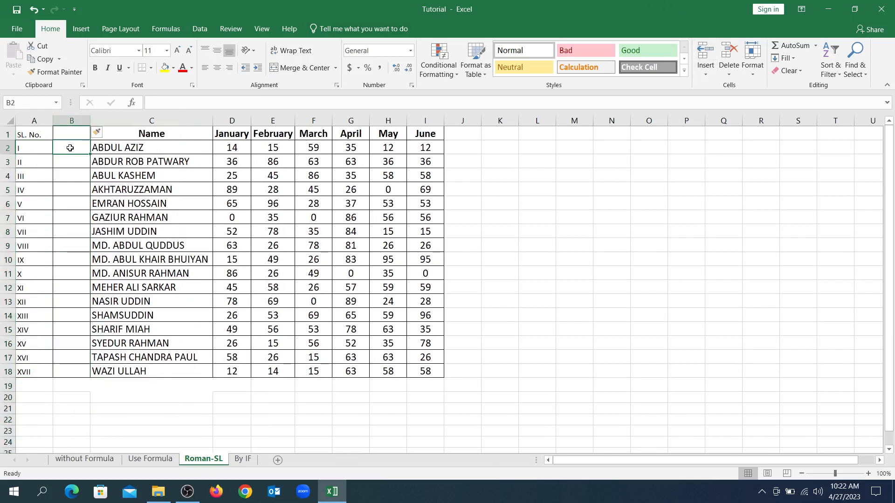
text(=)
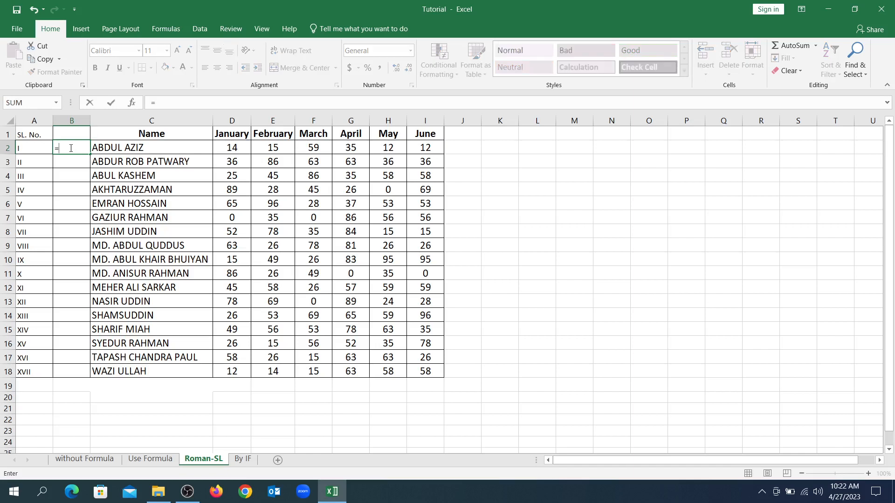
text(ROMA)
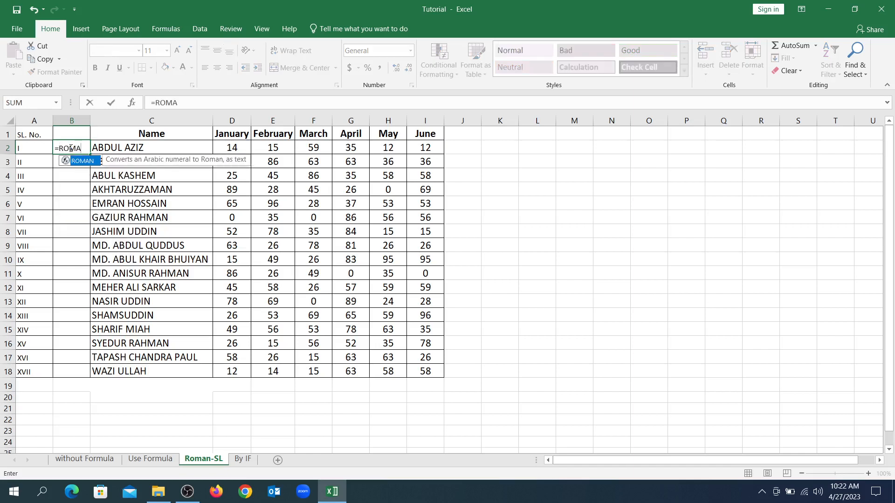
text(N()
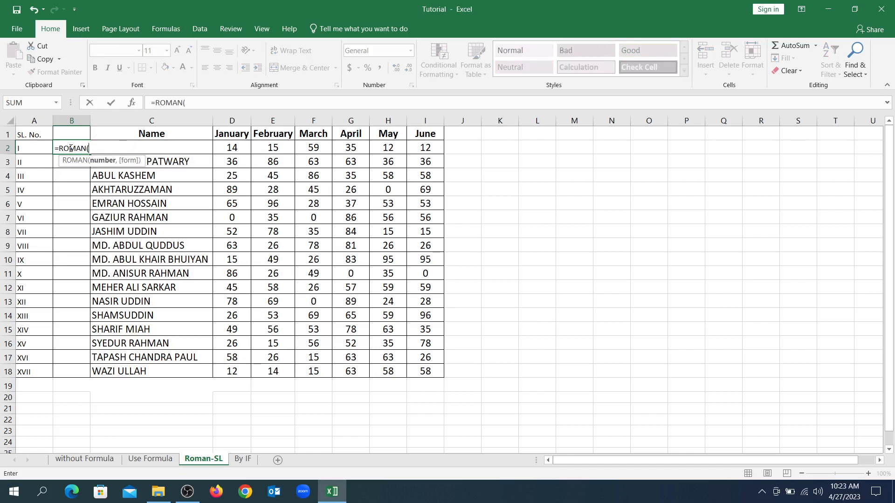
text(S)
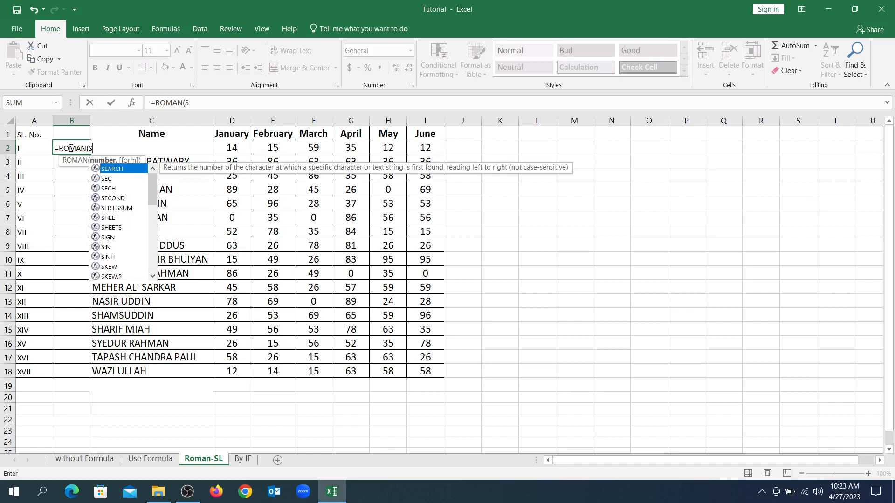
text(UBTO)
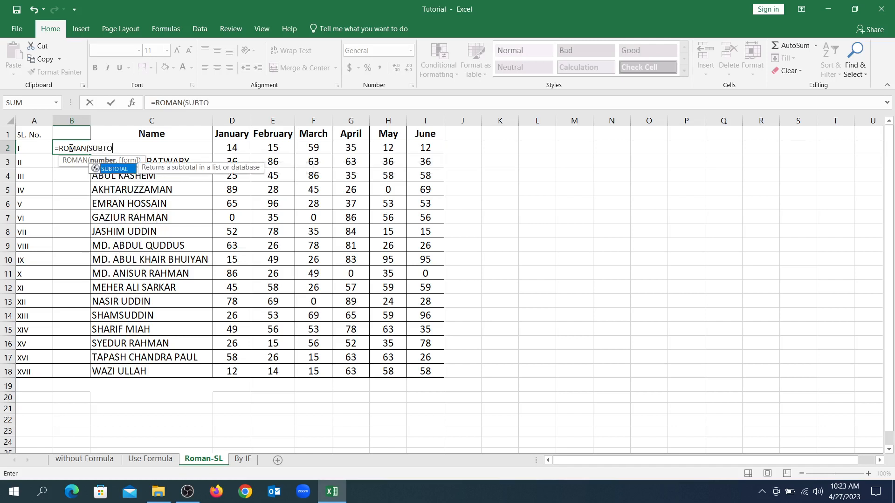
text(TAL()
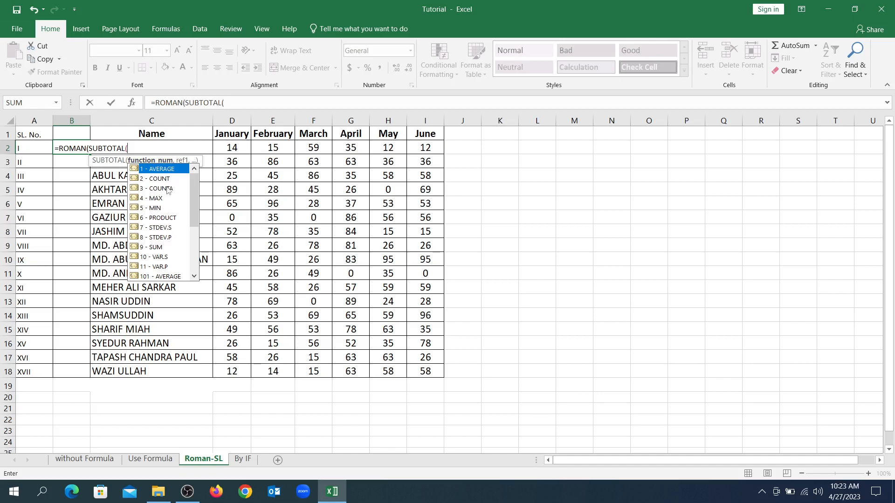
double_click(168, 189)
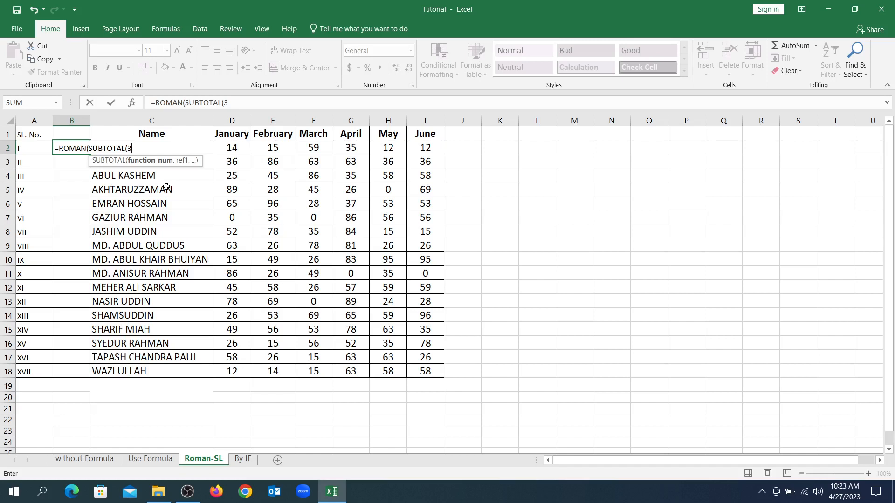
text(,)
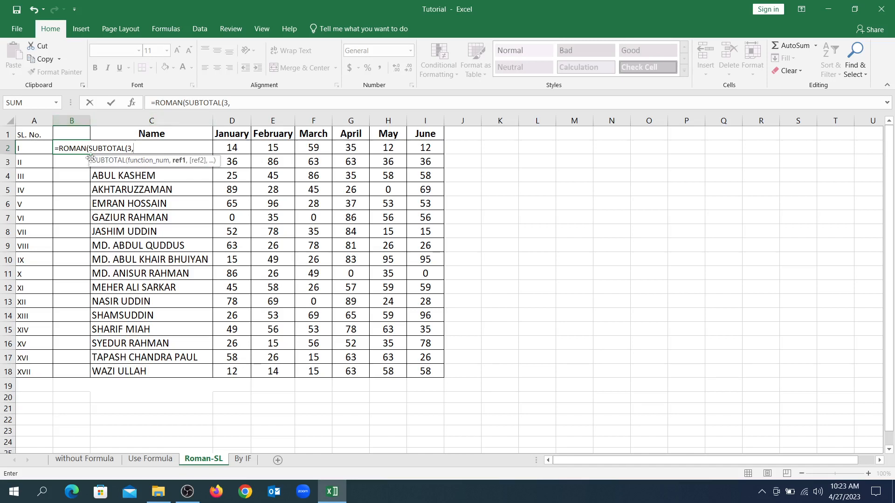
click(148, 146)
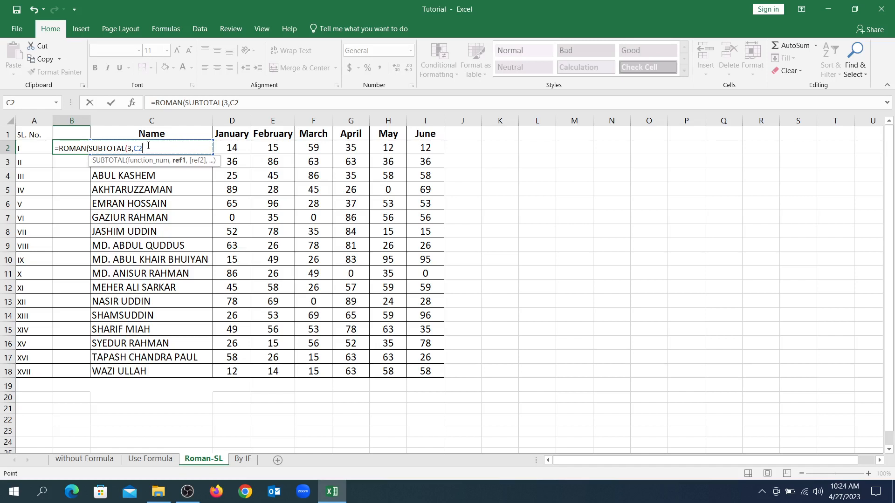
key(F4)
key(Right)
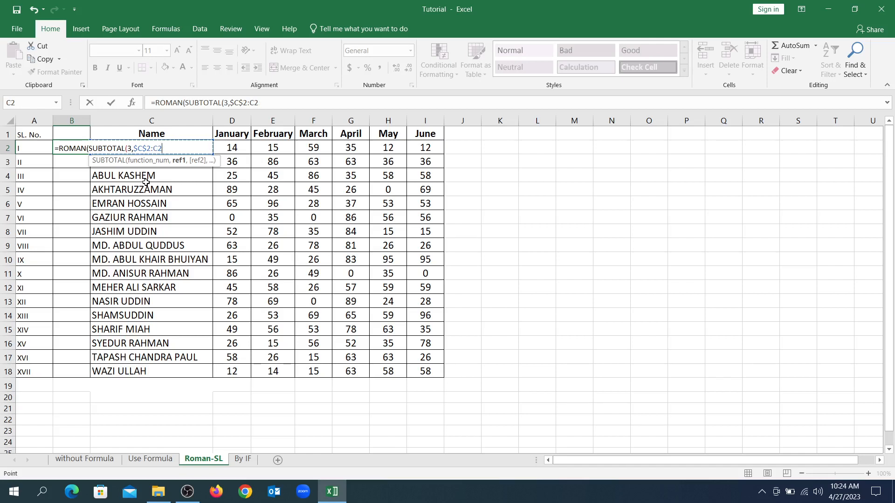
text())
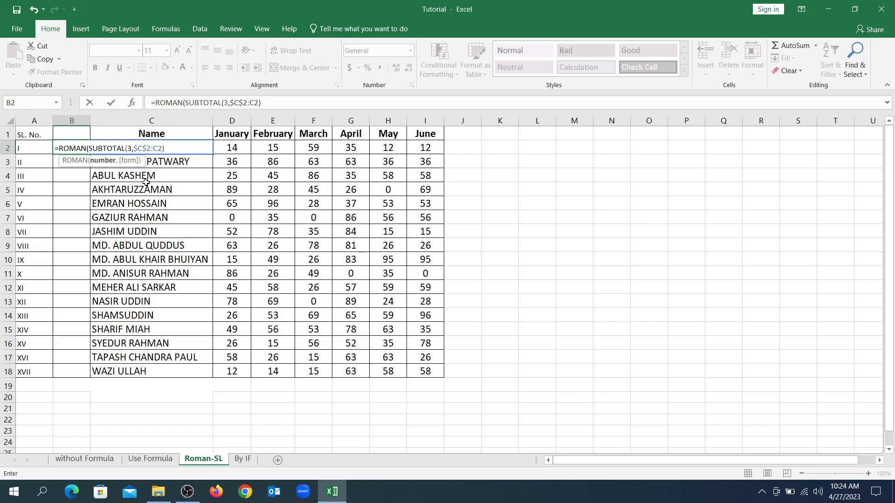
text())
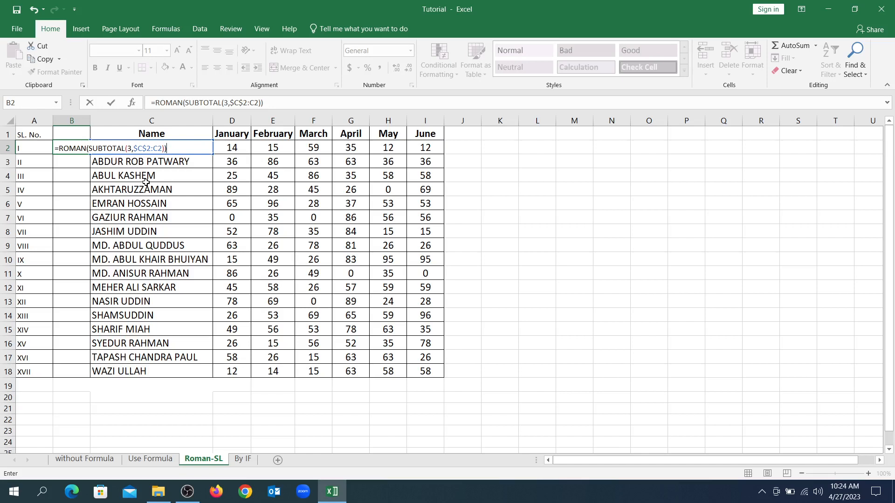
key(Return)
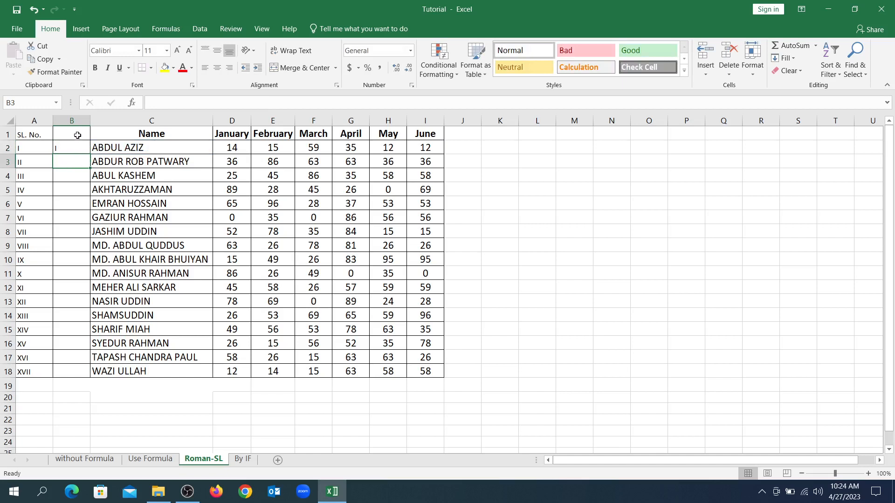
Fill the B2 formula down through B18, and compare the formulas in A2 and B2.
click(77, 146)
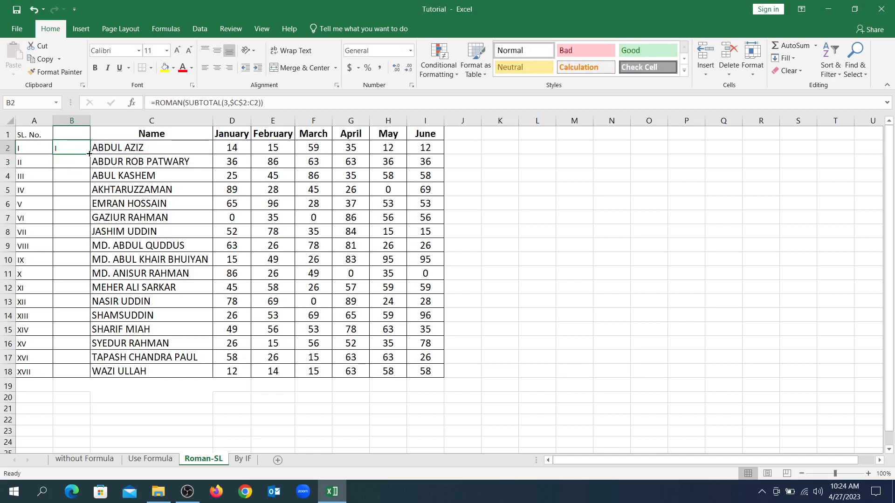
drag(89, 153, 95, 374)
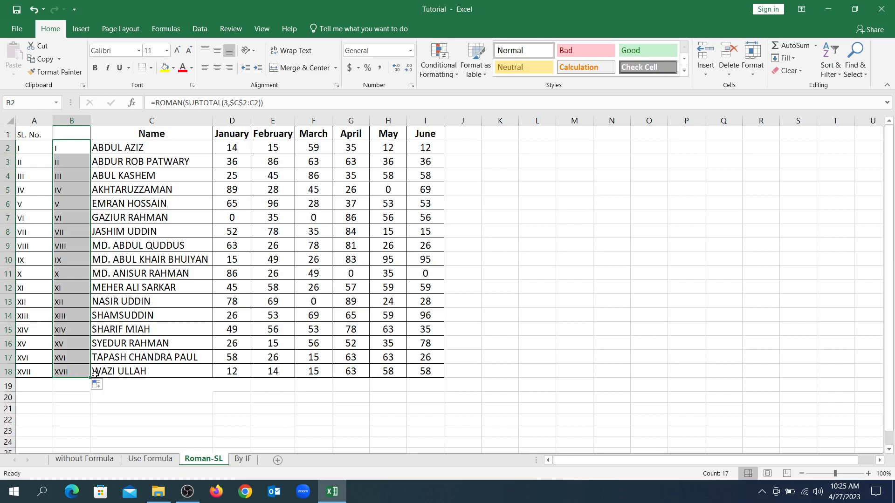
click(73, 381)
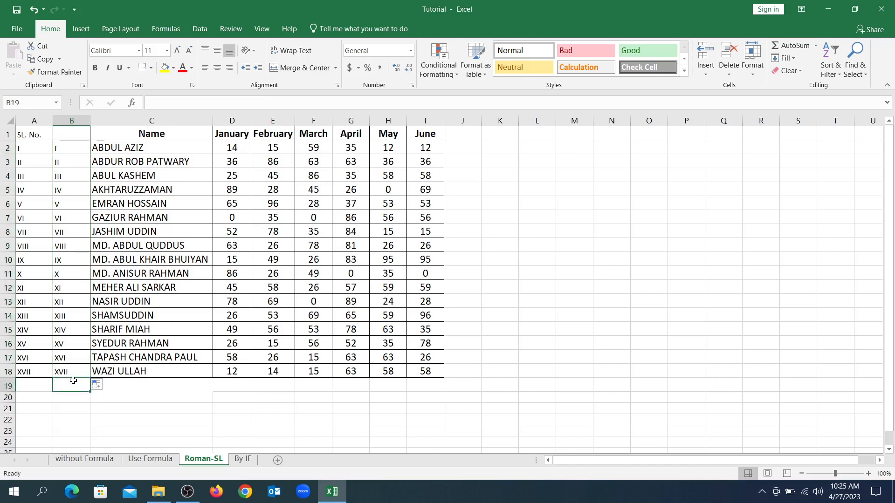
click(57, 145)
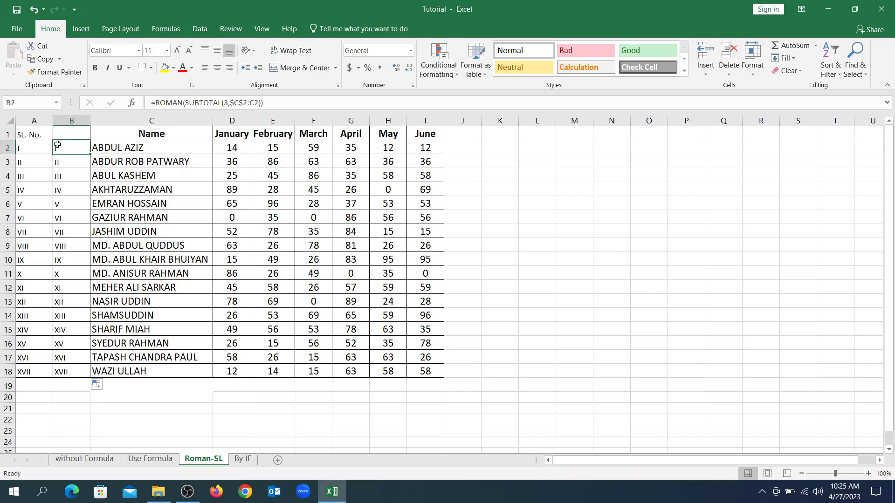
key(Left)
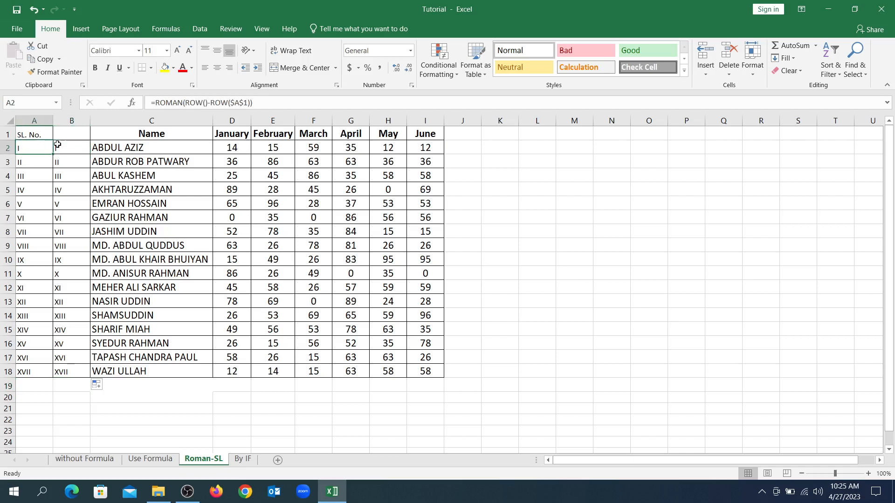
key(Right)
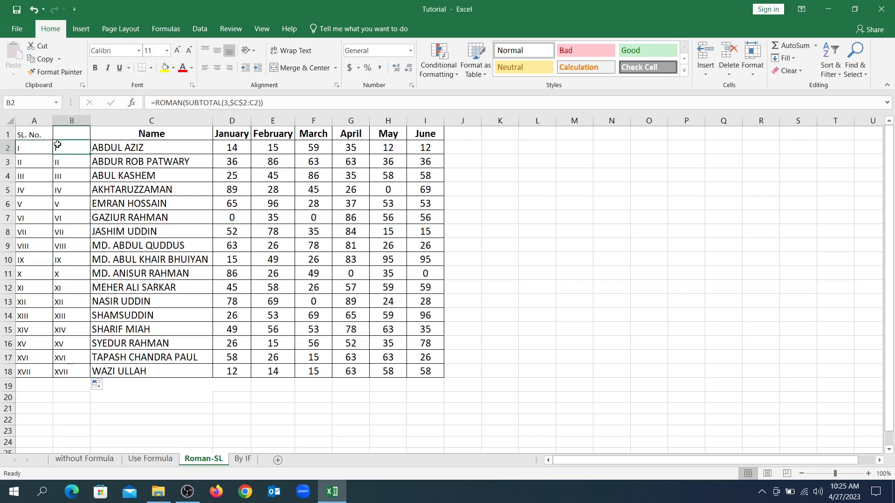